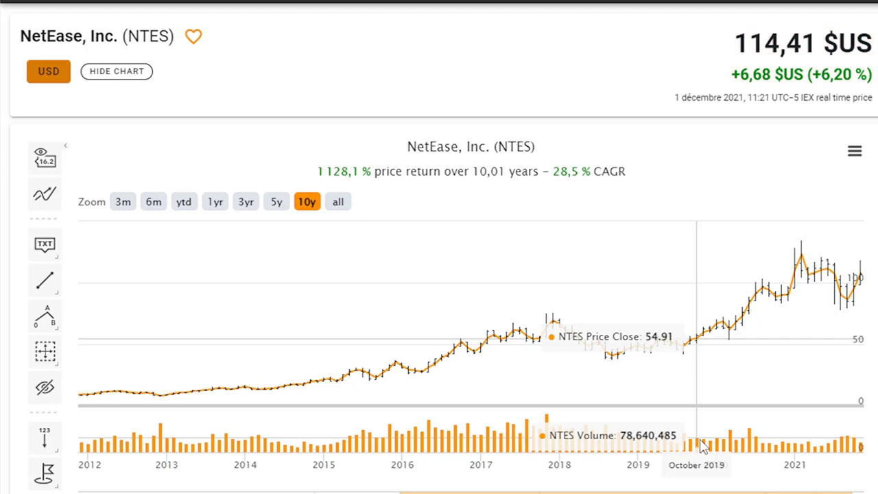
# - Examine NetEase's annual income statement, from revenues and gross and operating margins down to net income and diluted EPS
pyautogui.scroll(-10, 542, 322)
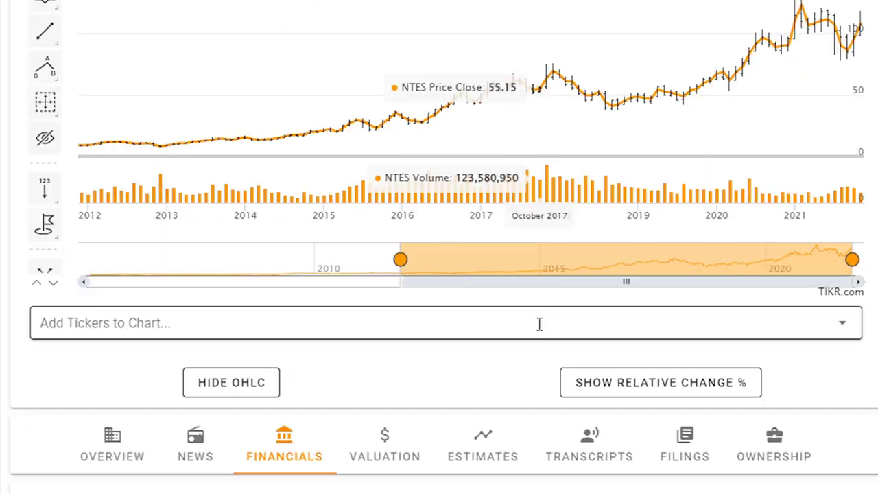
pyautogui.scroll(-3, 549, 305)
pyautogui.scroll(3, 651, 357)
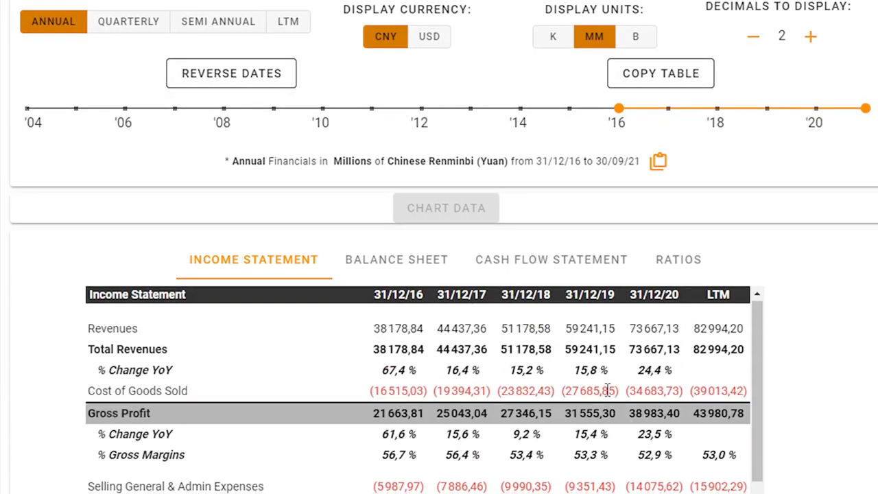
pyautogui.scroll(-3, 816, 316)
pyautogui.scroll(-2, 813, 311)
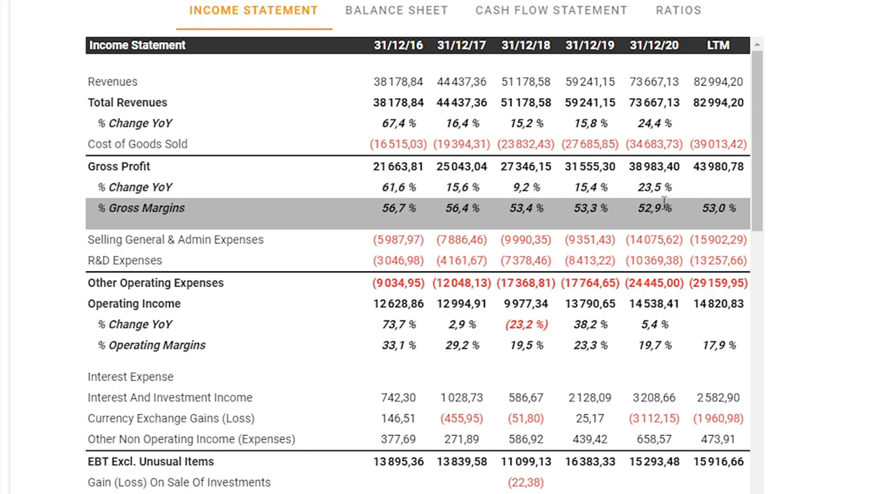
pyautogui.scroll(-6, 663, 199)
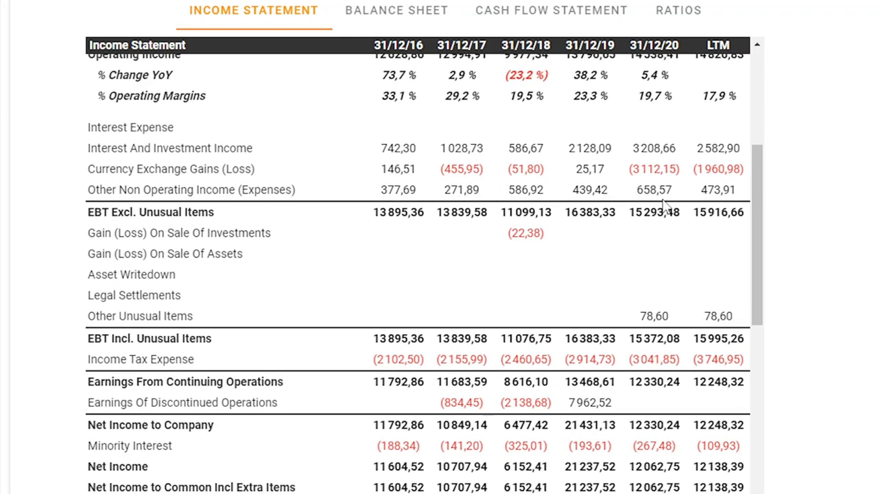
pyautogui.scroll(-1, 664, 199)
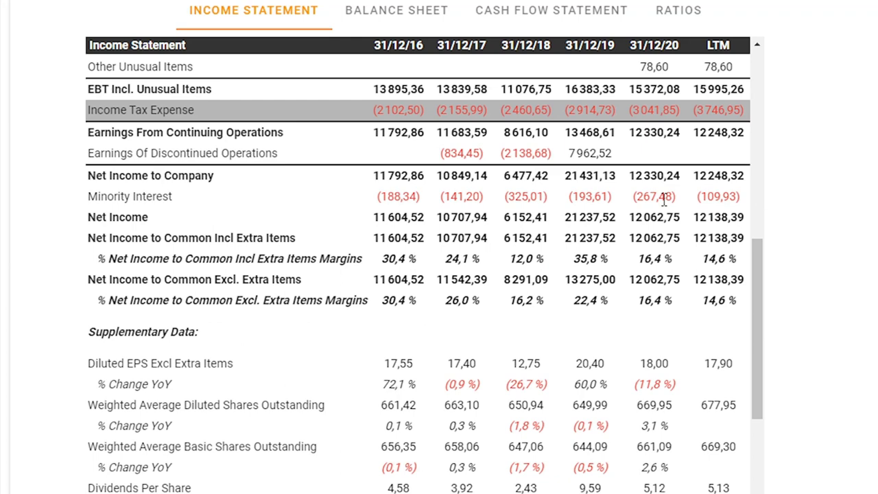
pyautogui.scroll(-1, 664, 199)
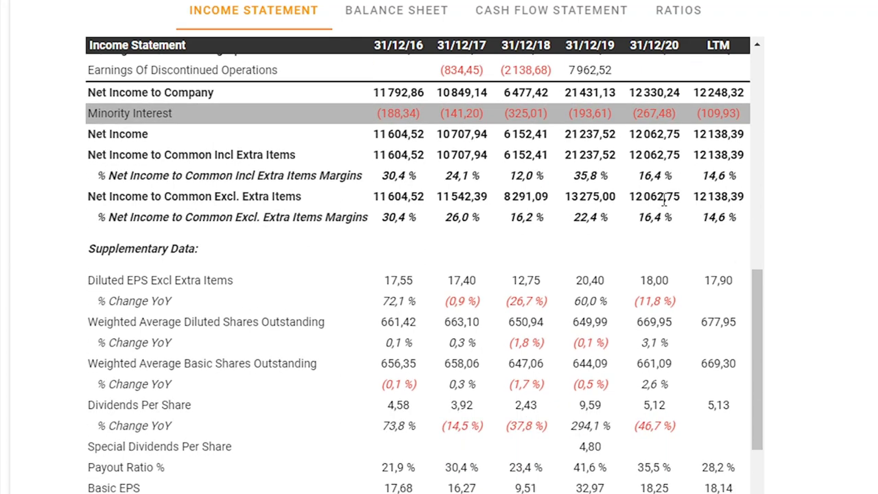
pyautogui.scroll(-1, 658, 197)
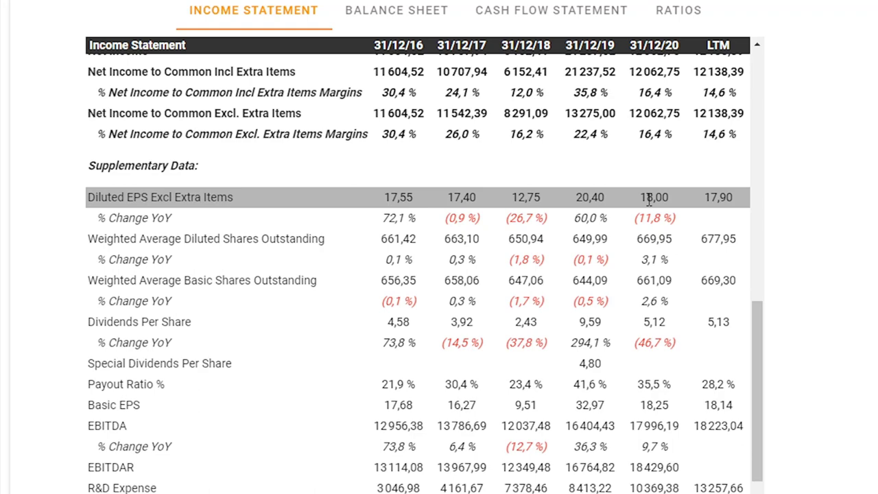
pyautogui.scroll(7, 648, 199)
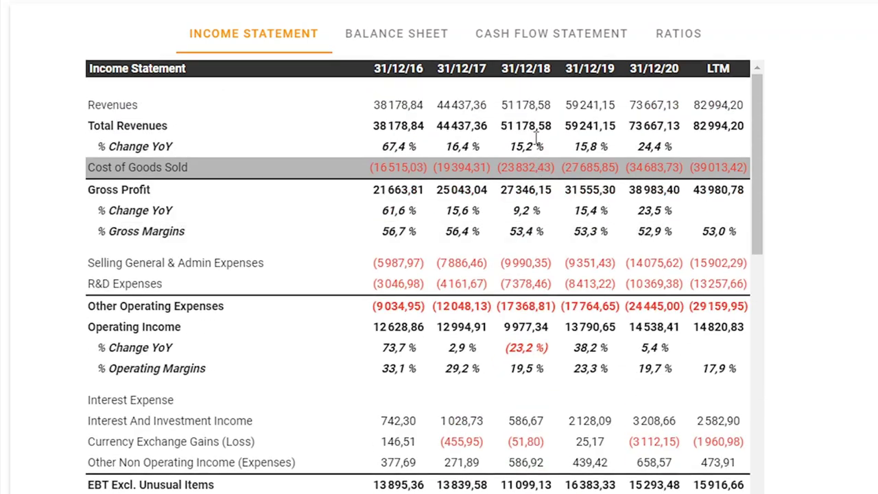
pyautogui.scroll(-3, 625, 198)
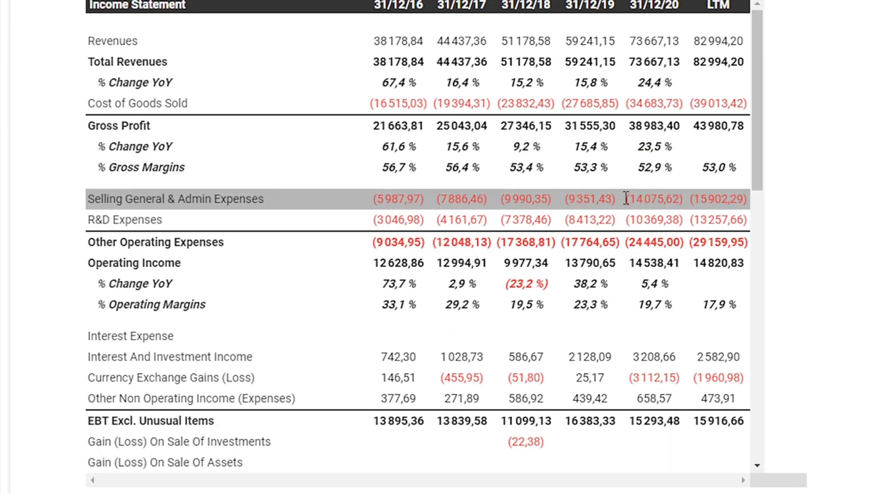
pyautogui.scroll(-6, 525, 198)
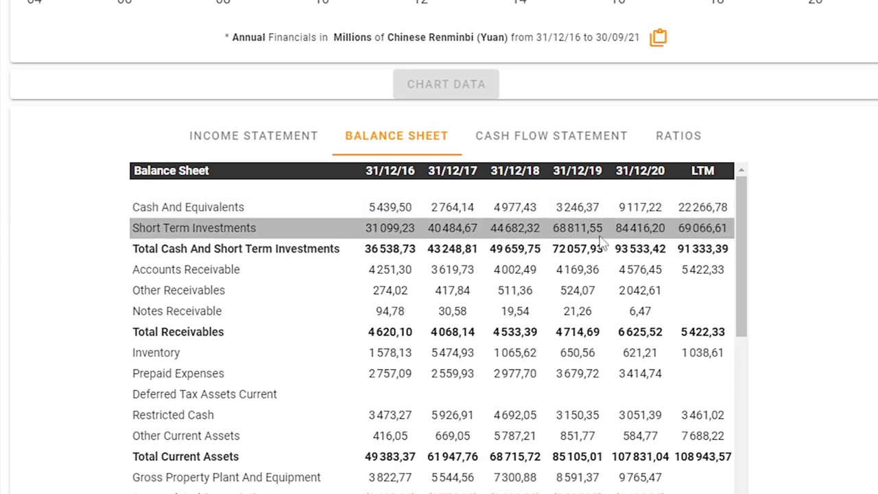
# - Examine the annual balance sheet, comparing cash and short-term investments and total assets with total liabilities and equity
pyautogui.scroll(-8, 601, 240)
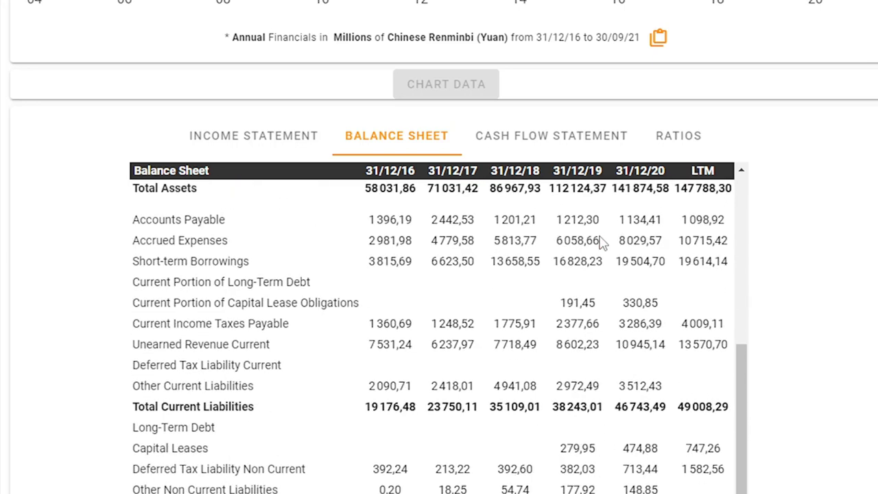
pyautogui.scroll(-2, 601, 240)
pyautogui.scroll(-2, 601, 240)
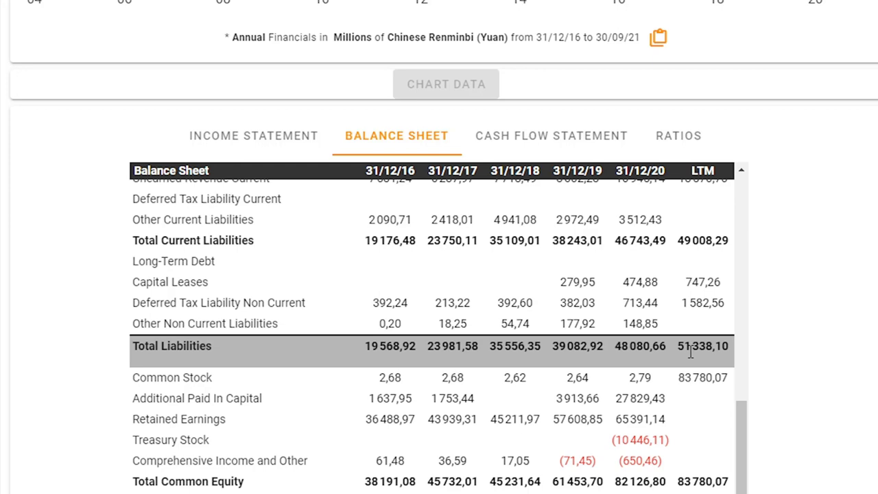
pyautogui.scroll(5, 689, 353)
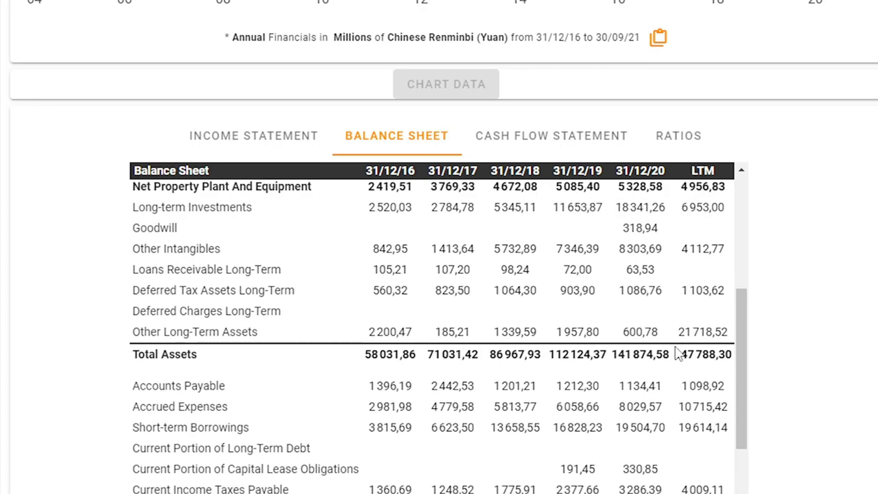
pyautogui.scroll(5, 639, 349)
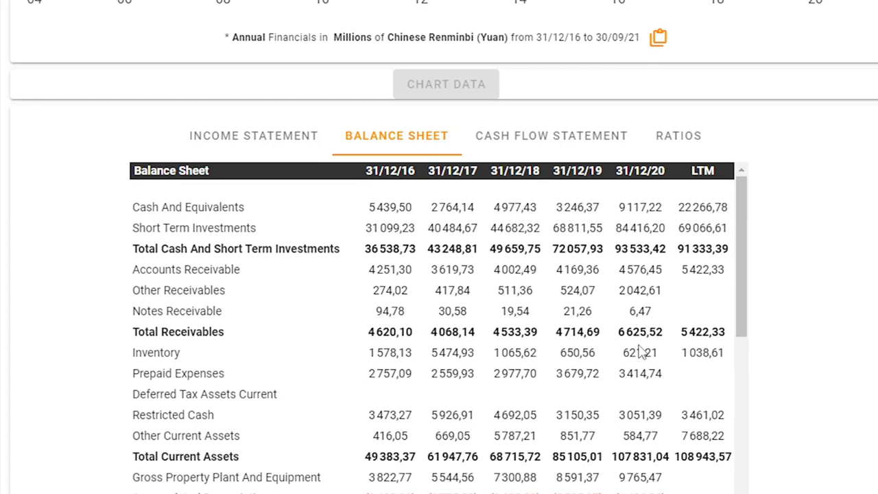
pyautogui.scroll(-5, 639, 351)
pyautogui.scroll(-3, 676, 361)
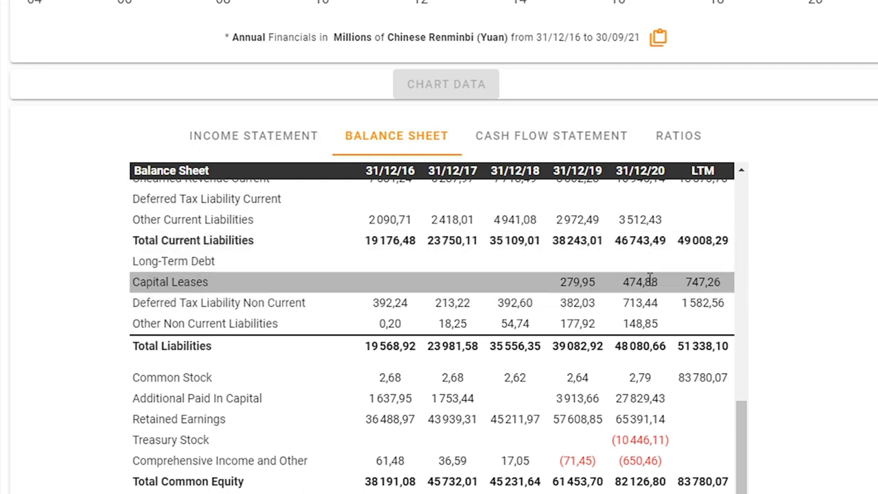
pyautogui.scroll(-1, 659, 283)
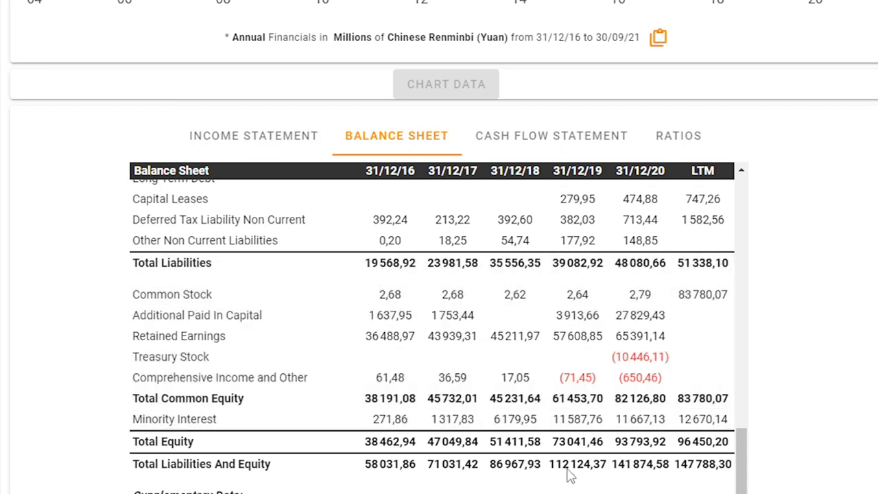
# - Open the annual cash flow statement and review cash from operations, capital expenditure and investing activities
pyautogui.click(568, 141)
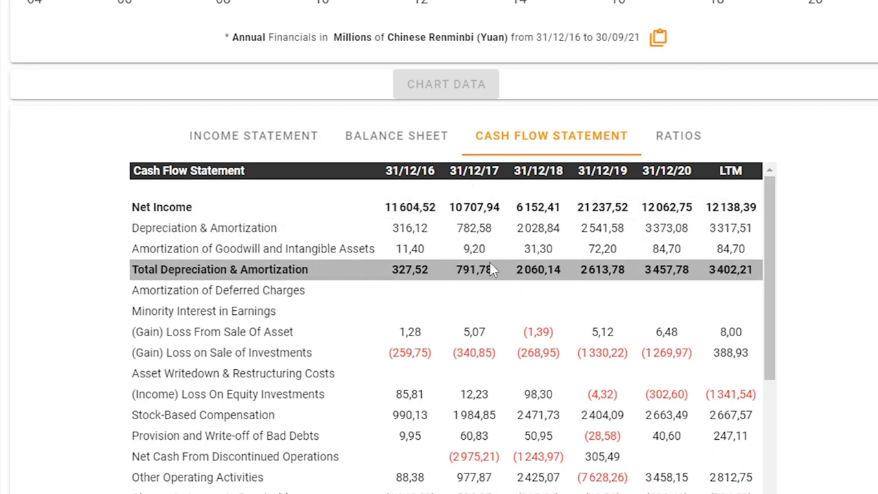
pyautogui.scroll(-3, 648, 319)
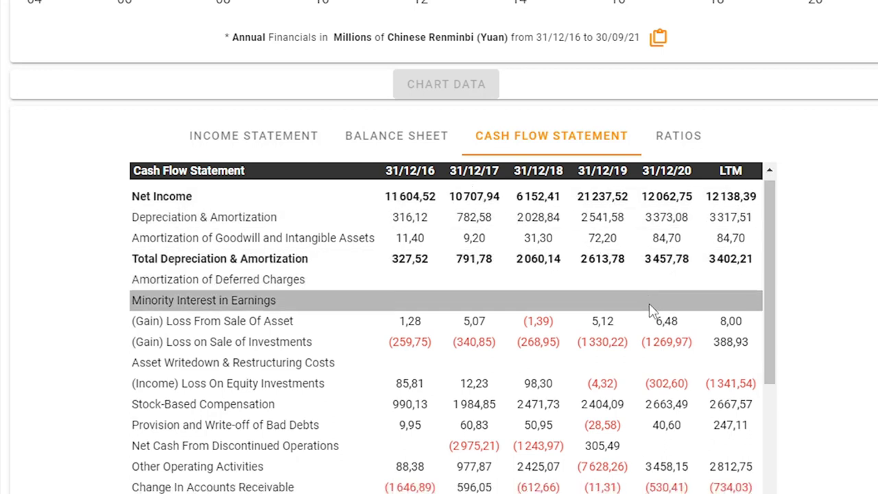
pyautogui.scroll(-5, 652, 310)
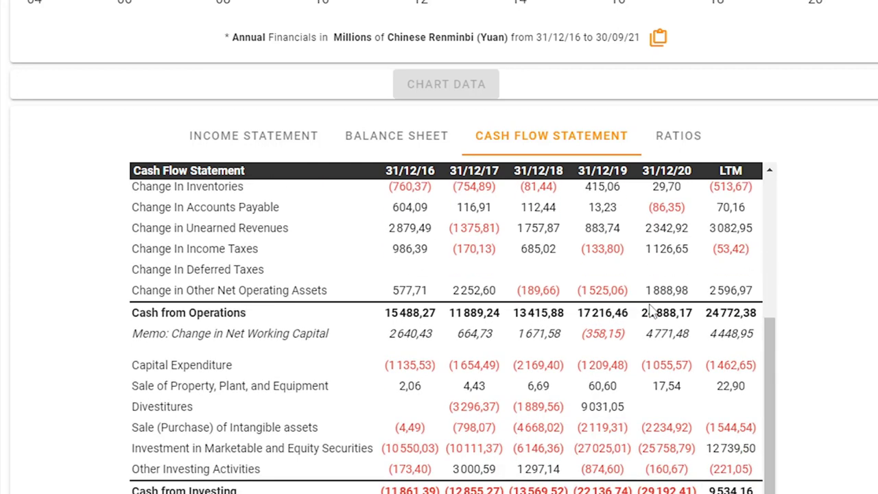
pyautogui.scroll(-5, 386, 320)
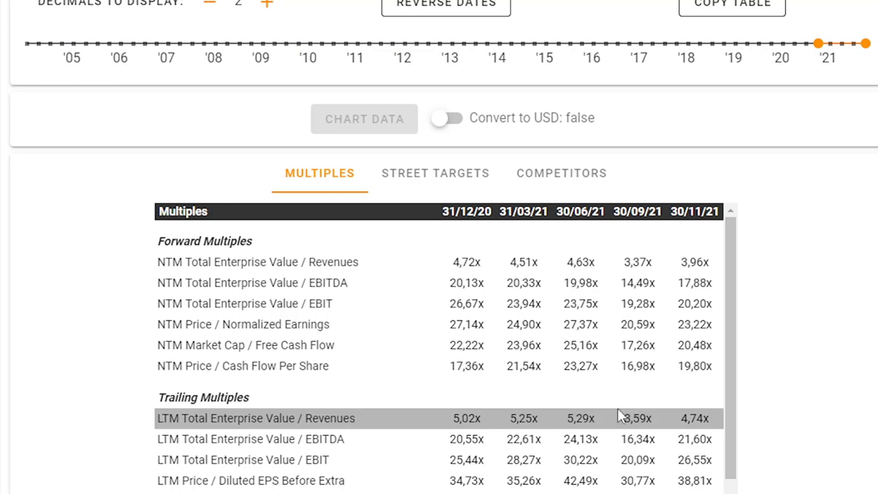
# - Review NetEase's forward and trailing valuation multiples with their underlying factors, and the table of actuals and forward estimates
pyautogui.scroll(-1, 757, 386)
pyautogui.scroll(-1, 700, 376)
pyautogui.scroll(-2, 648, 371)
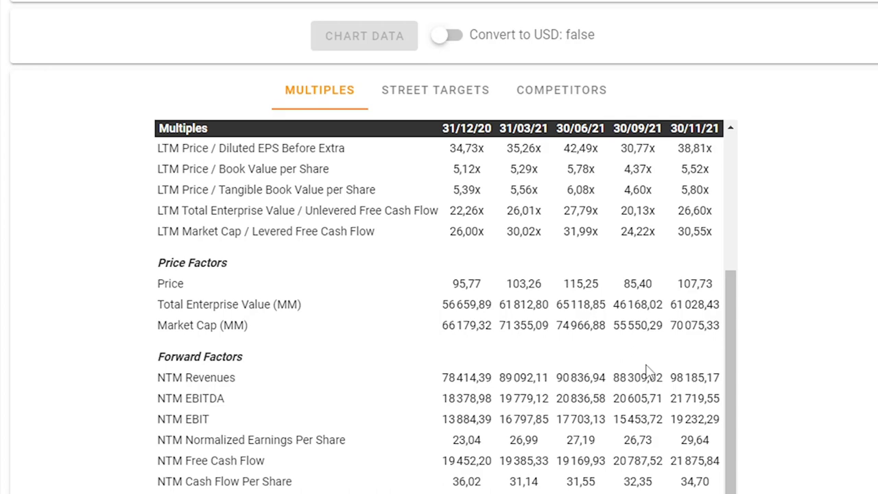
pyautogui.scroll(-3, 557, 356)
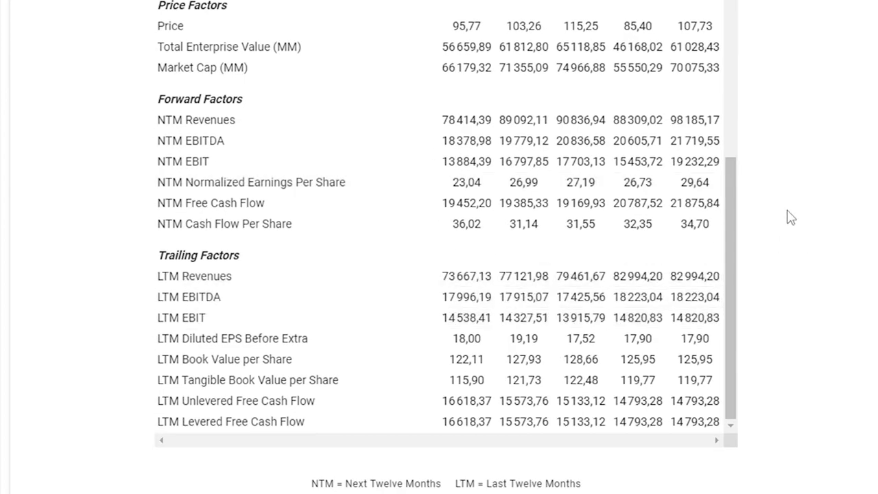
pyautogui.scroll(3, 441, 254)
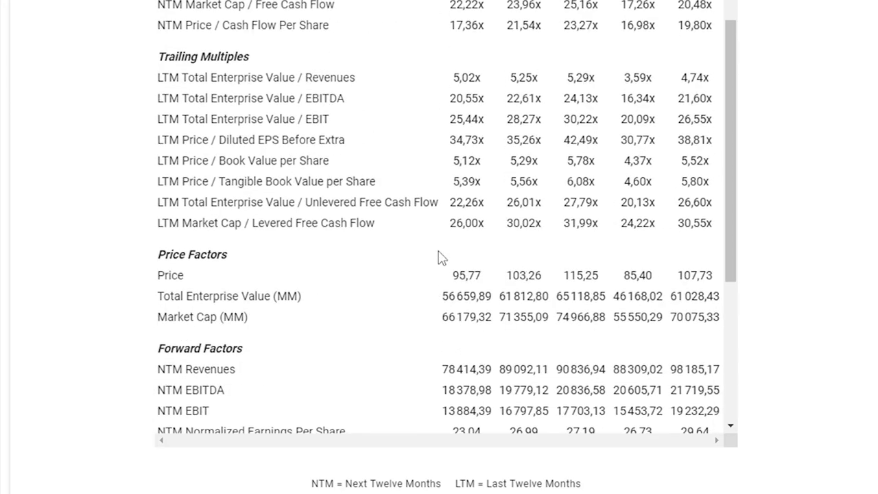
pyautogui.scroll(5, 441, 258)
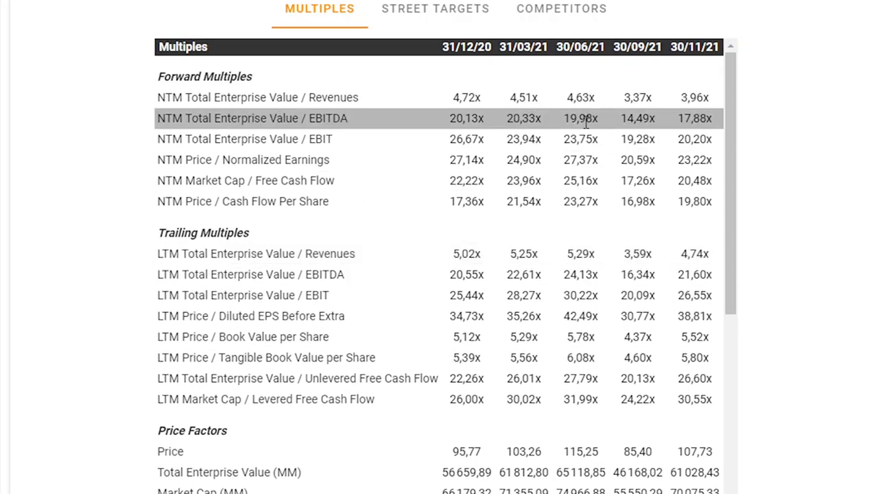
pyautogui.scroll(2, 784, 98)
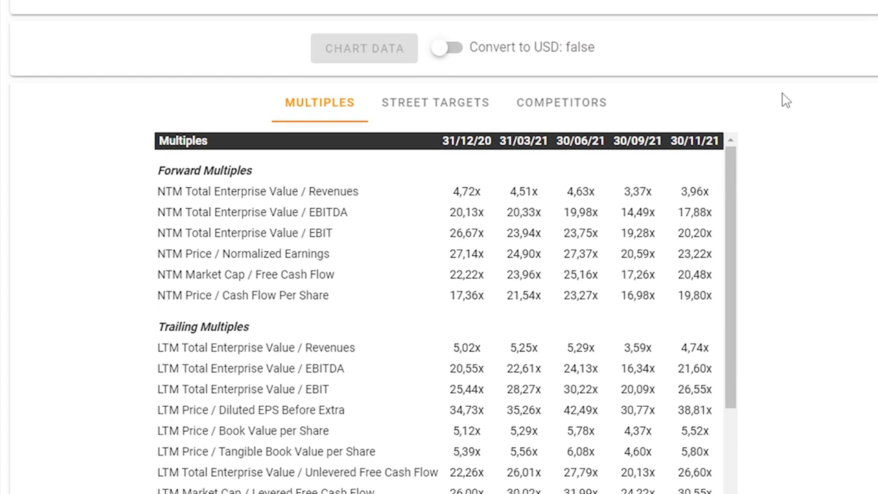
pyautogui.scroll(1, 785, 100)
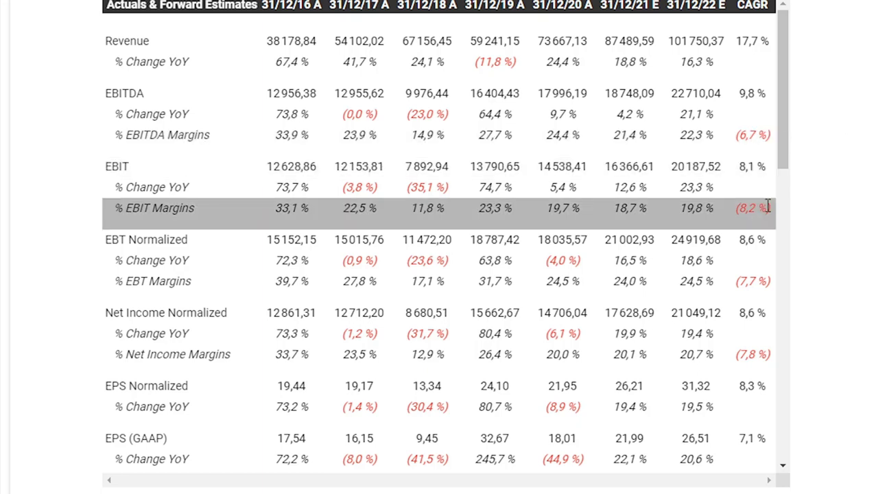
pyautogui.scroll(-2, 766, 203)
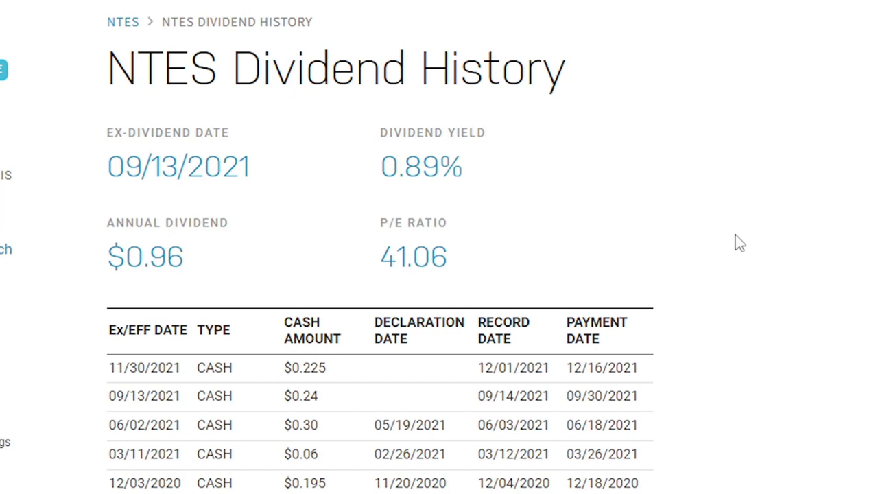
# - Highlight the dividend yield and the three most recent cash amounts in the NTES dividend history
pyautogui.moveTo(466, 179); pyautogui.dragTo(385, 168)
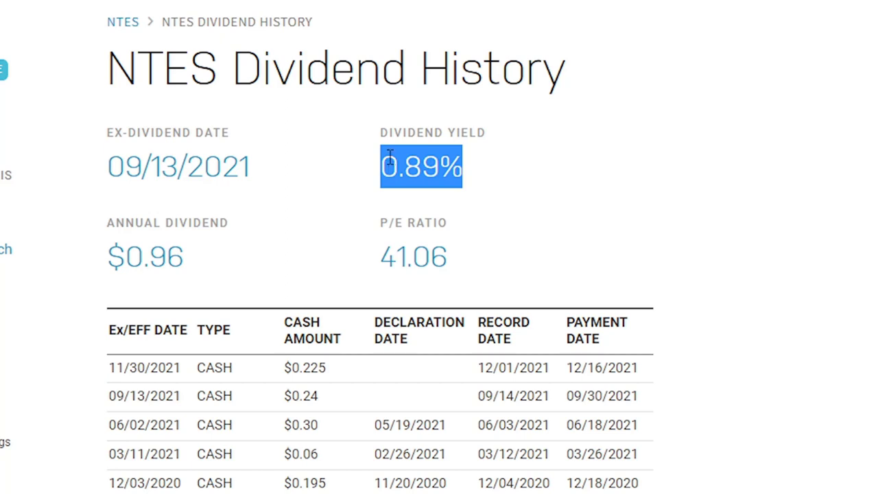
pyautogui.scroll(-3, 319, 229)
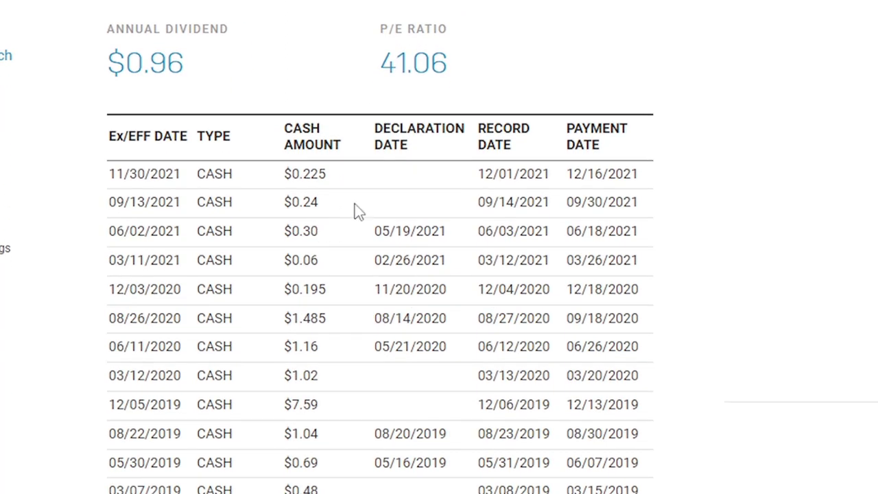
pyautogui.moveTo(327, 233); pyautogui.dragTo(324, 174)
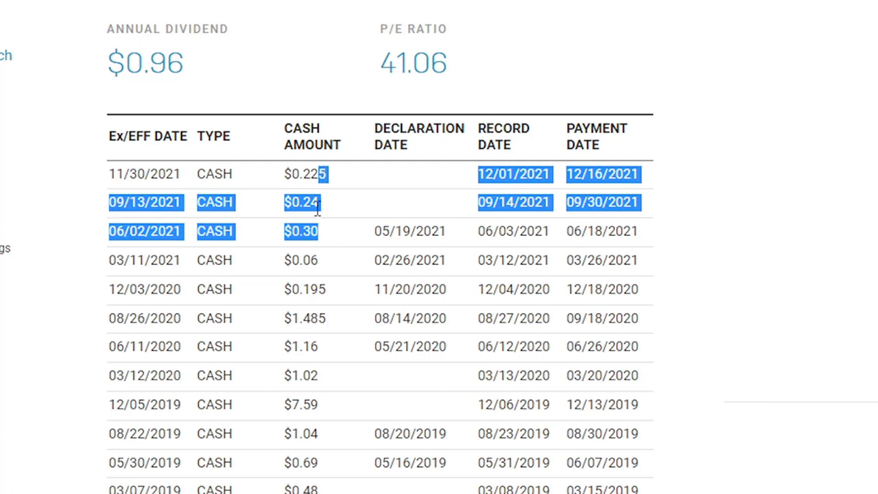
pyautogui.click(320, 203)
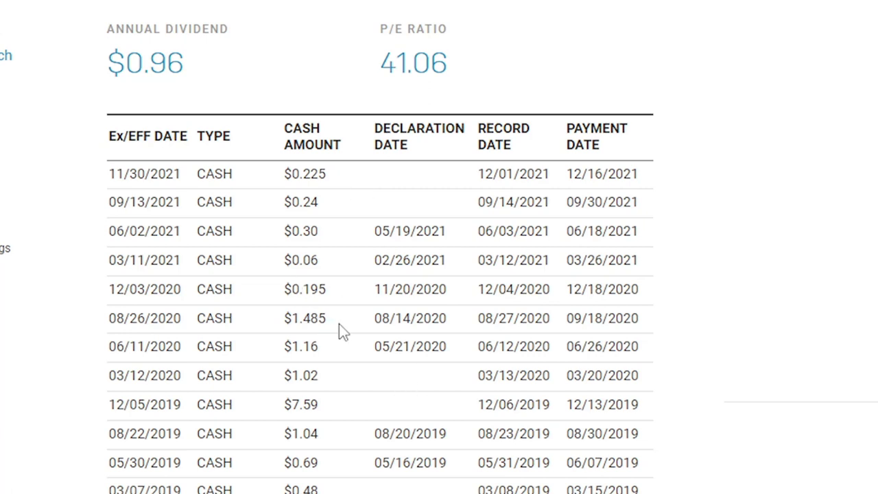
# - Highlight the 12/05/2019 dividend row and review the older payments back to 2014
pyautogui.moveTo(352, 404); pyautogui.dragTo(115, 404)
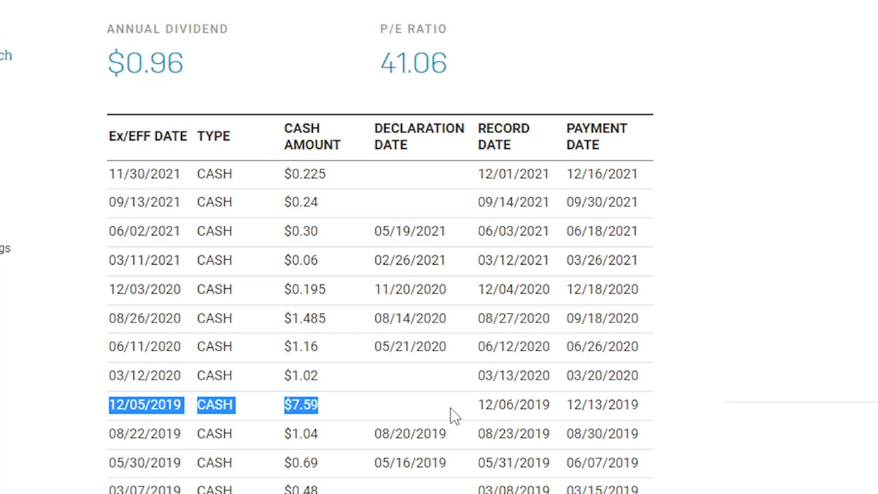
pyautogui.moveTo(332, 404); pyautogui.dragTo(610, 406)
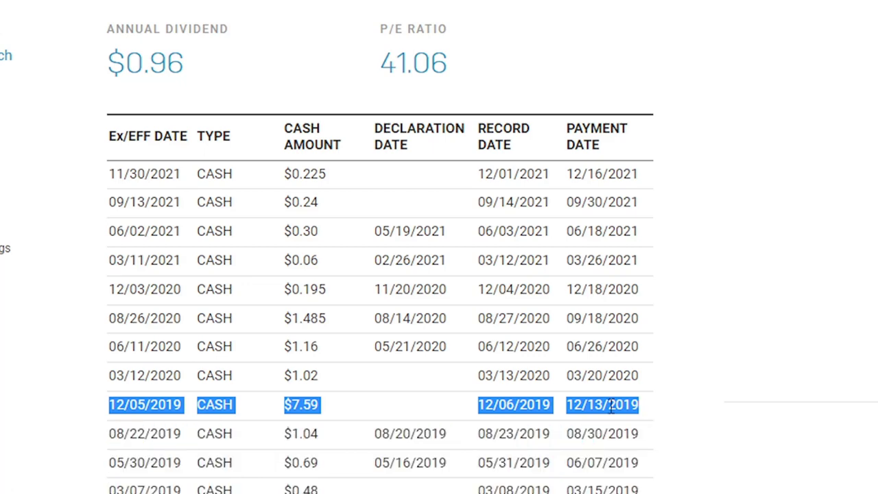
pyautogui.click(322, 419)
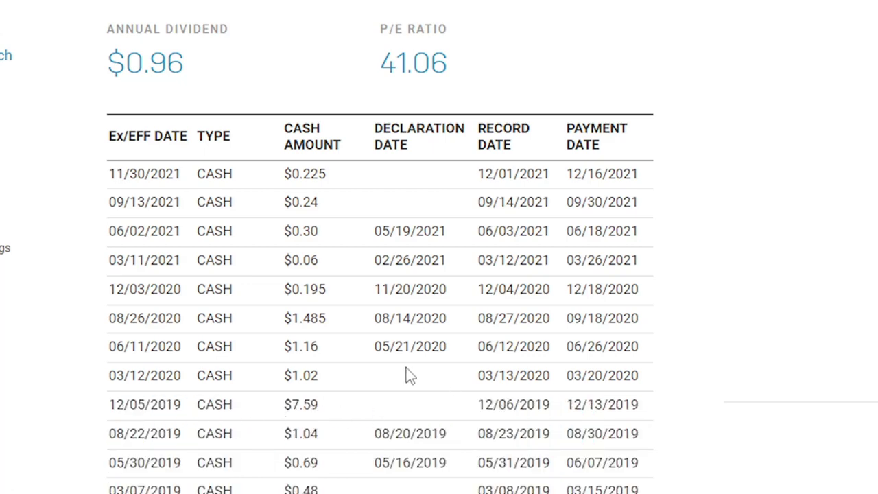
pyautogui.scroll(-8, 408, 375)
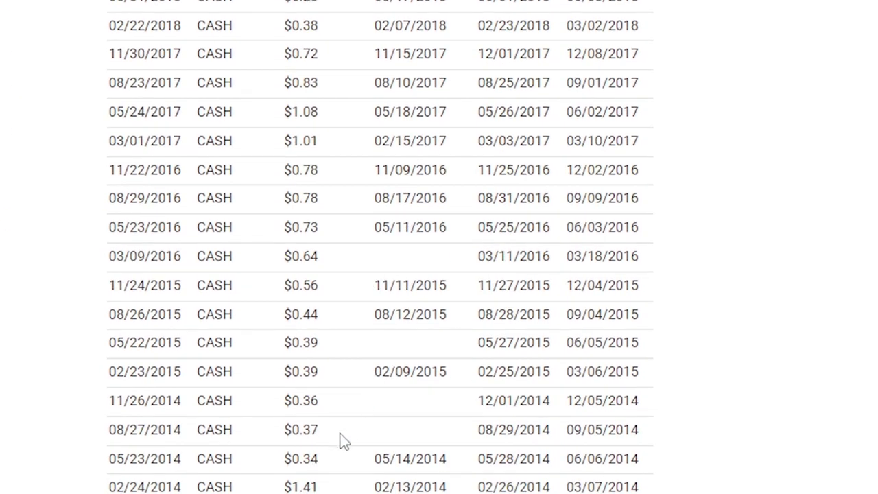
# - Read the news article on NetEase and China's game approvals, highlighting the premarket gain and the line on regulators allowing new games
pyautogui.scroll(10, 343, 441)
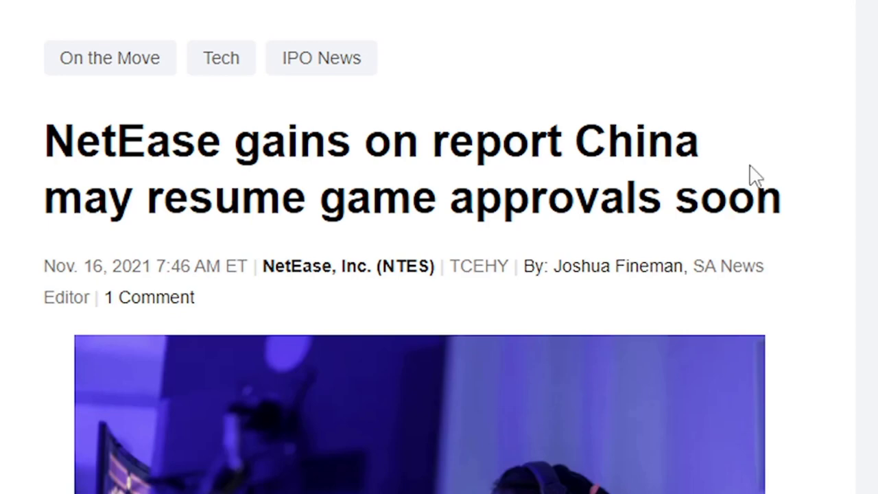
pyautogui.scroll(-5, 790, 174)
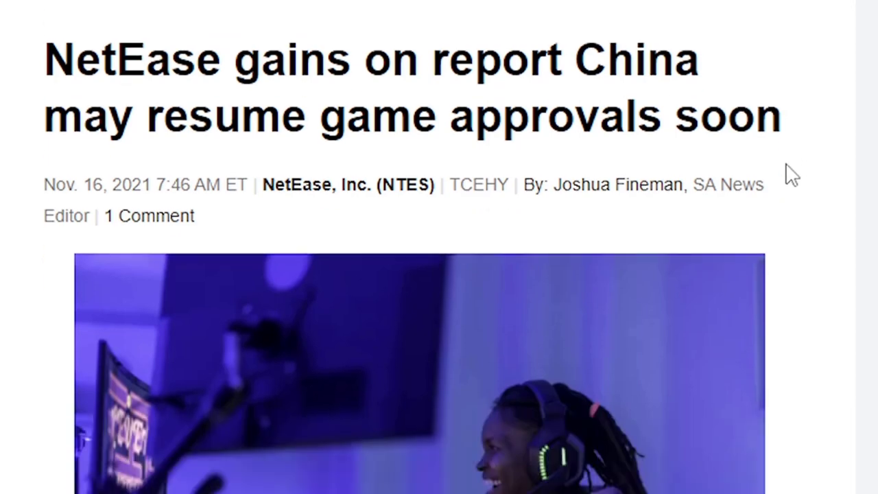
pyautogui.scroll(-4, 789, 174)
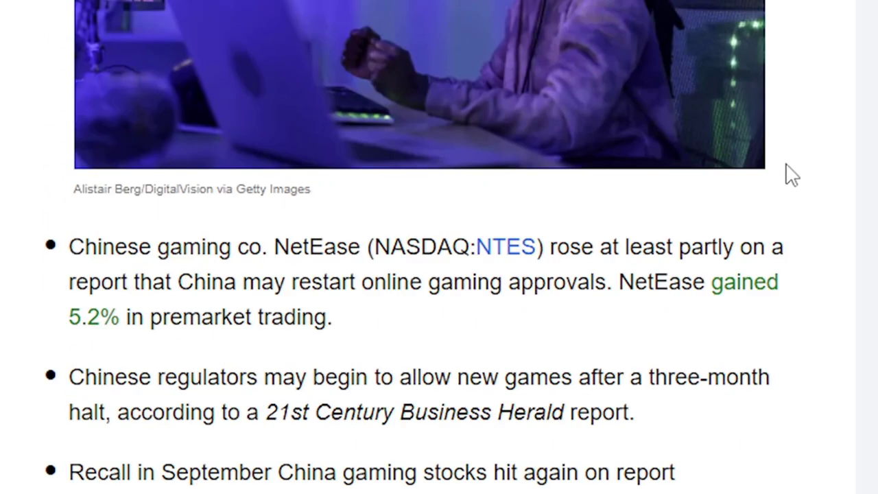
pyautogui.moveTo(58, 318); pyautogui.dragTo(121, 317)
pyautogui.click(147, 296)
pyautogui.scroll(-2, 713, 253)
pyautogui.scroll(-2, 713, 253)
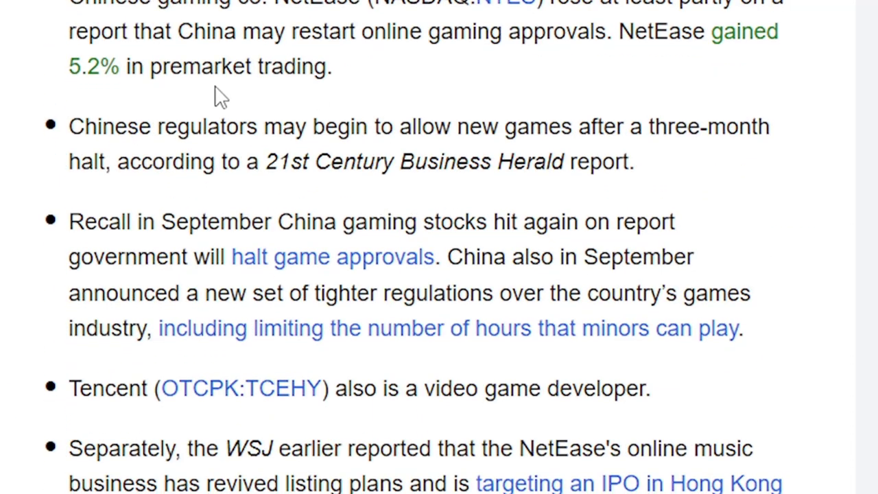
pyautogui.moveTo(84, 122); pyautogui.dragTo(267, 128)
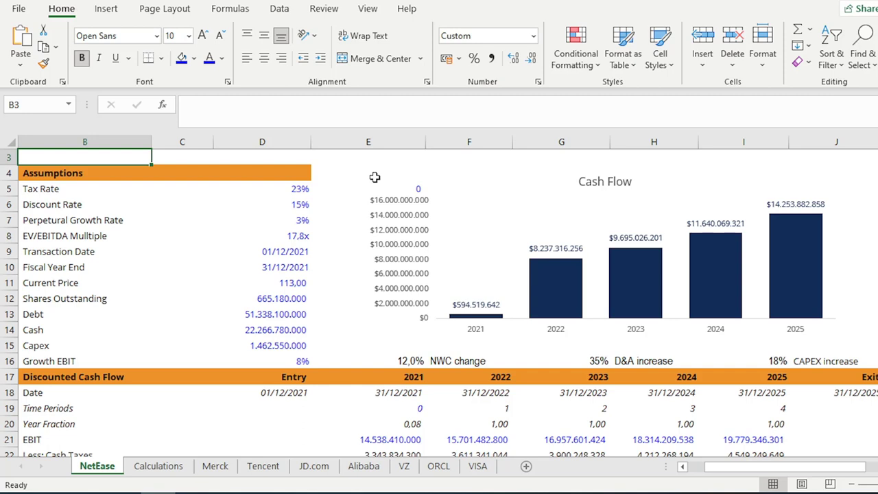
# - Switch to the NetEase DCF workbook and review the assumptions from tax rate, discount rate and EV/EBITDA multiple down to Growth EBIT
pyautogui.click(274, 185)
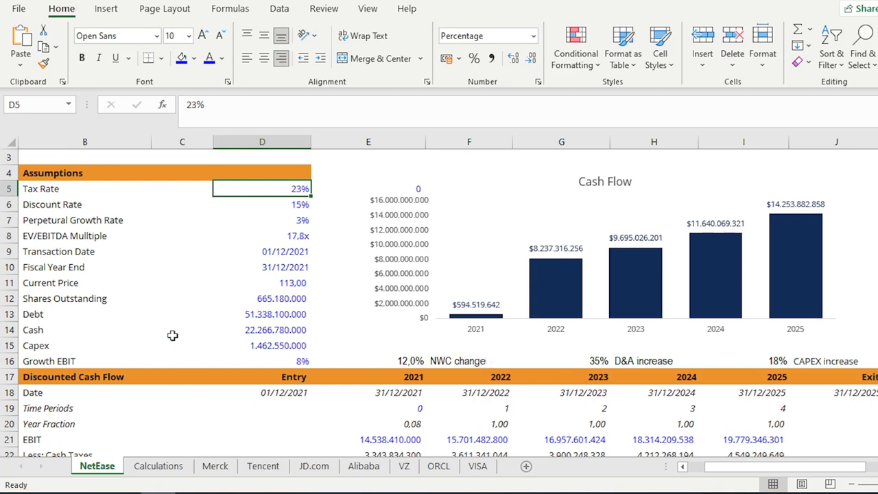
pyautogui.moveTo(53, 204); pyautogui.dragTo(288, 208)
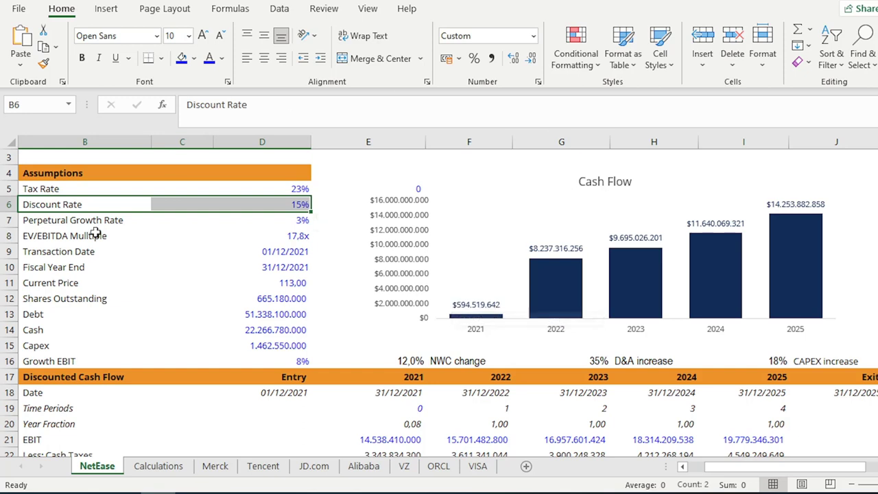
pyautogui.moveTo(72, 237); pyautogui.dragTo(284, 234)
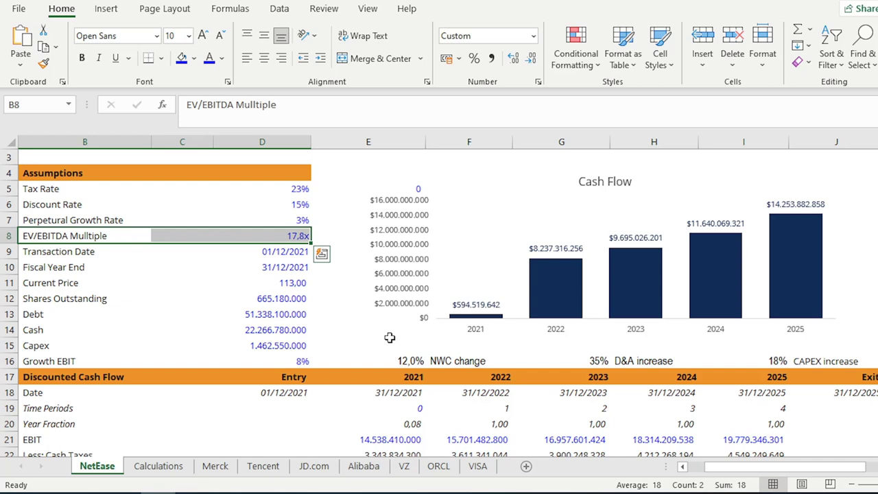
pyautogui.press('Escape')
pyautogui.moveTo(62, 295); pyautogui.dragTo(284, 348)
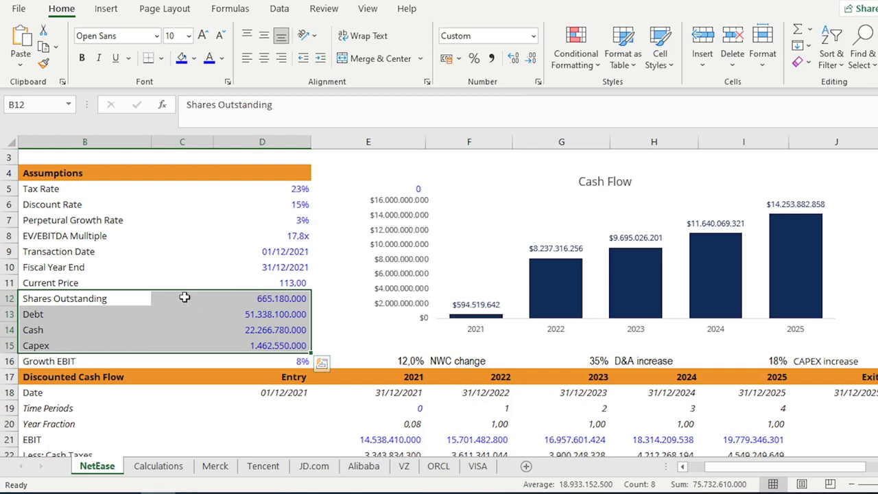
pyautogui.moveTo(50, 358); pyautogui.dragTo(290, 363)
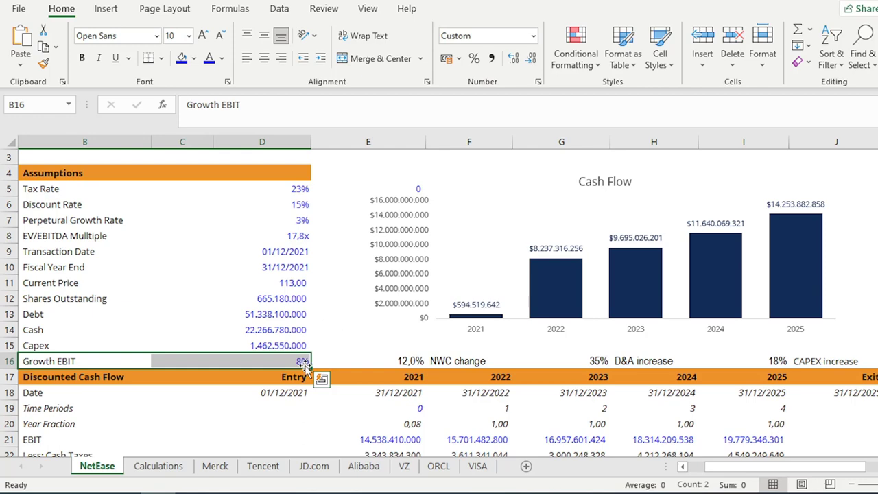
# - Examine the 2021–2025 discounted cash flow projections from the dates down to unlevered FCF
pyautogui.scroll(-2, 322, 334)
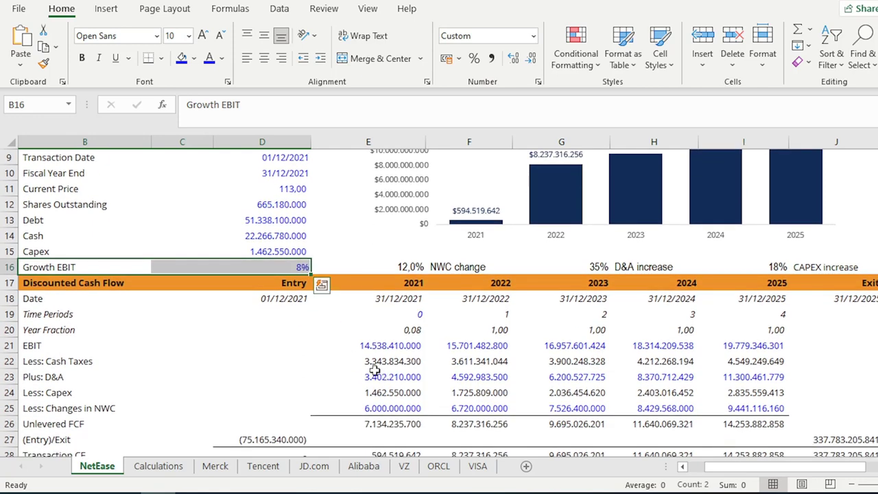
pyautogui.moveTo(388, 298); pyautogui.dragTo(791, 423)
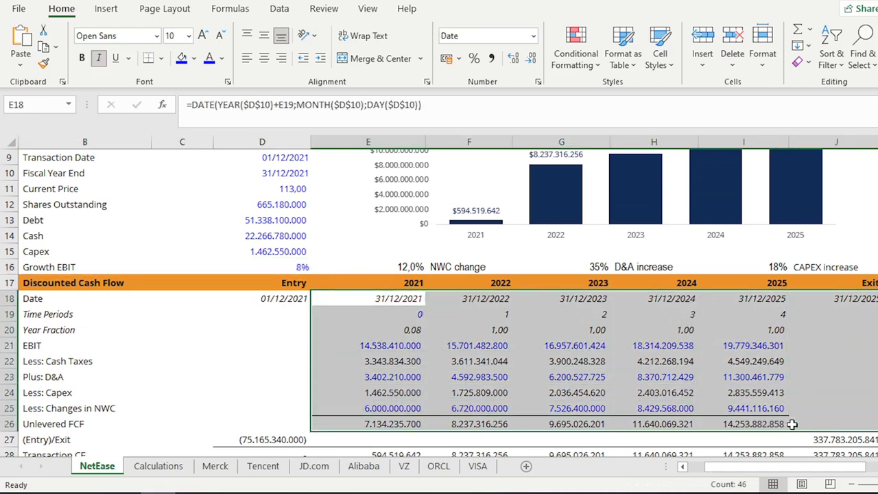
pyautogui.click(272, 379)
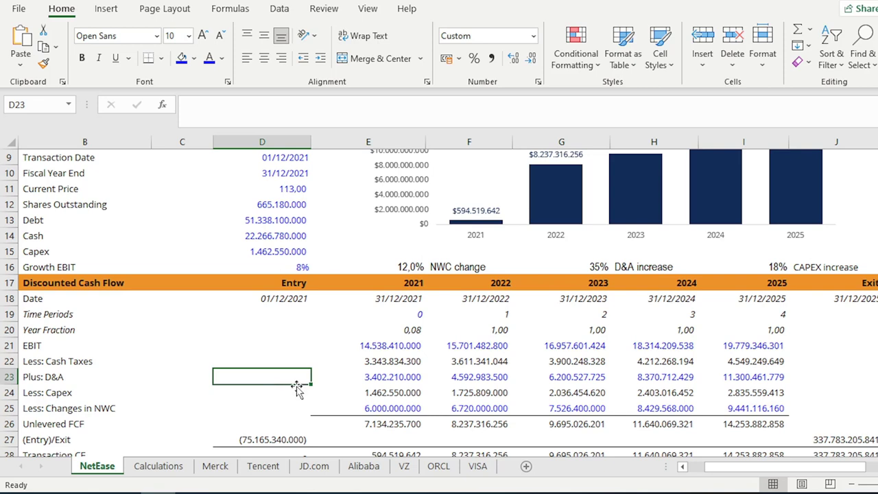
pyautogui.scroll(-1, 247, 384)
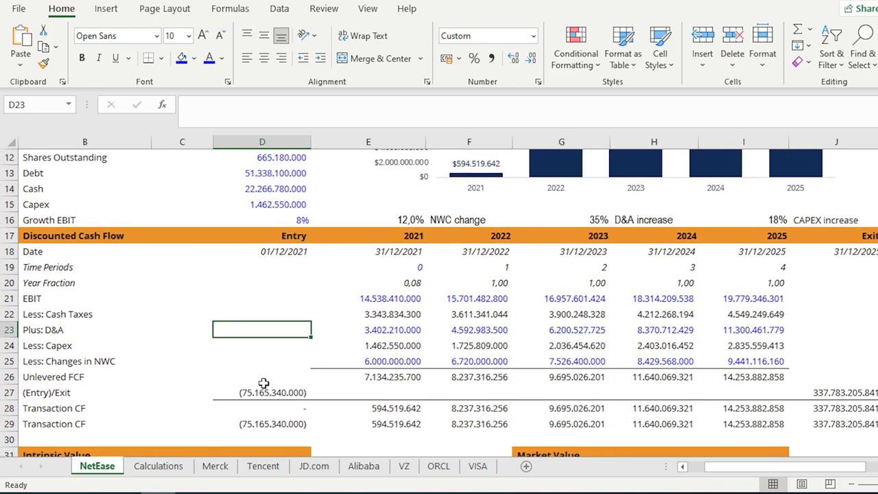
# - Review the intrinsic equity value and compare the equity value per share under Intrinsic Value and Market Value
pyautogui.scroll(-4, 256, 366)
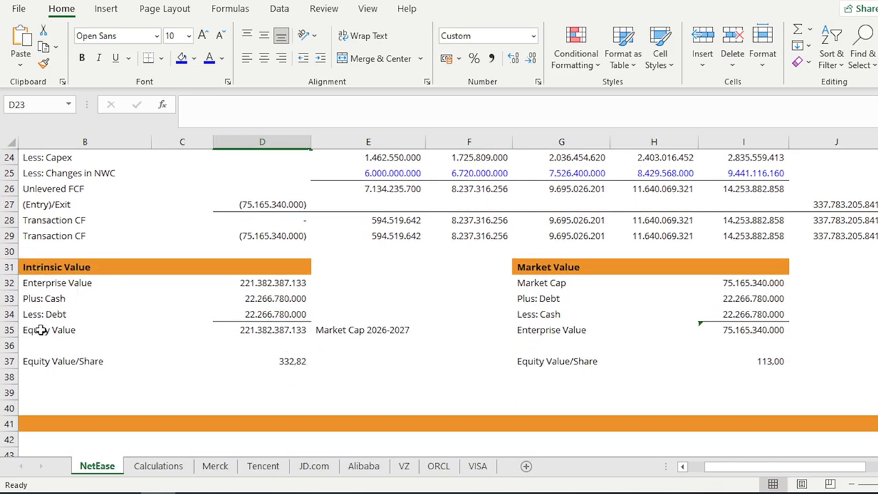
pyautogui.moveTo(275, 319); pyautogui.dragTo(267, 343)
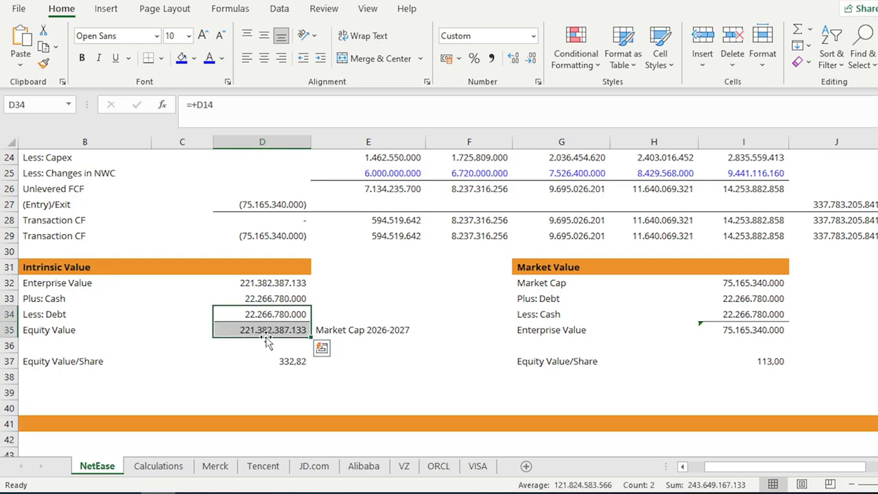
pyautogui.click(269, 335)
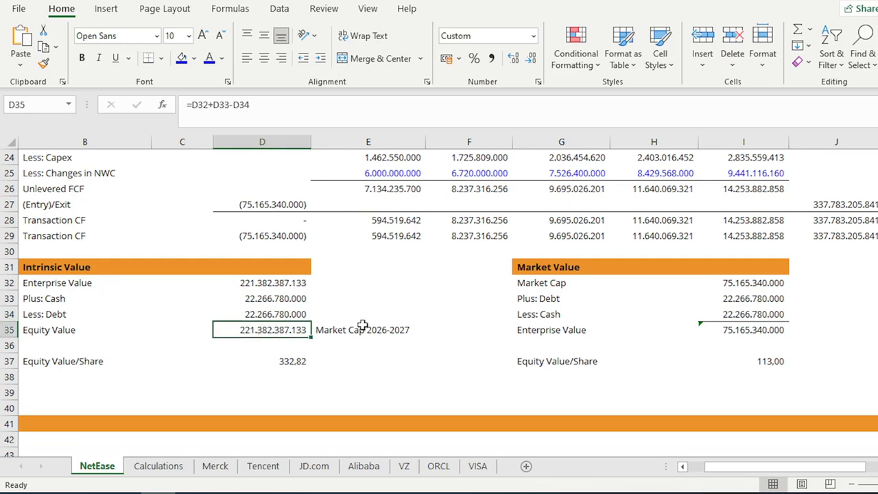
pyautogui.scroll(5, 614, 301)
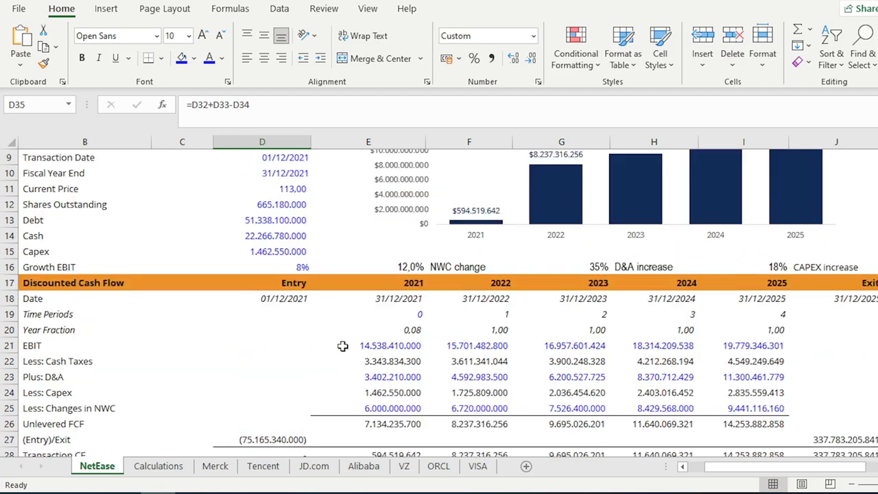
pyautogui.scroll(-6, 342, 345)
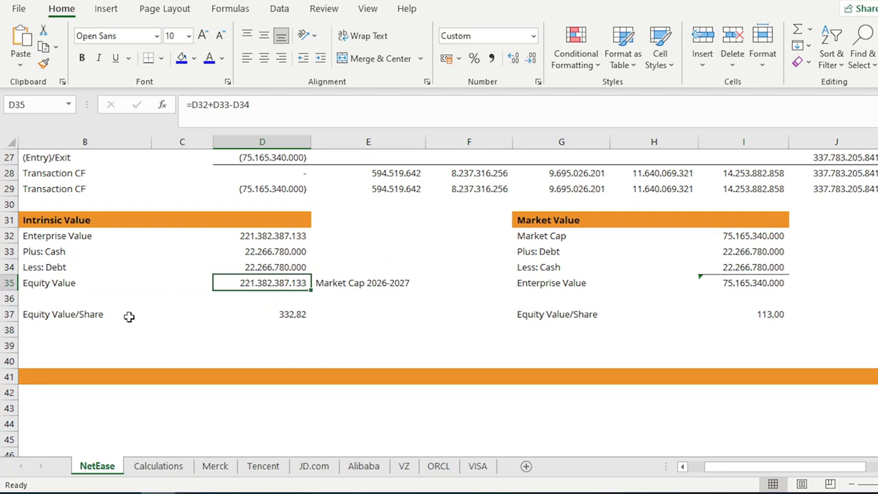
pyautogui.click(73, 317)
pyautogui.moveTo(73, 317); pyautogui.dragTo(296, 314)
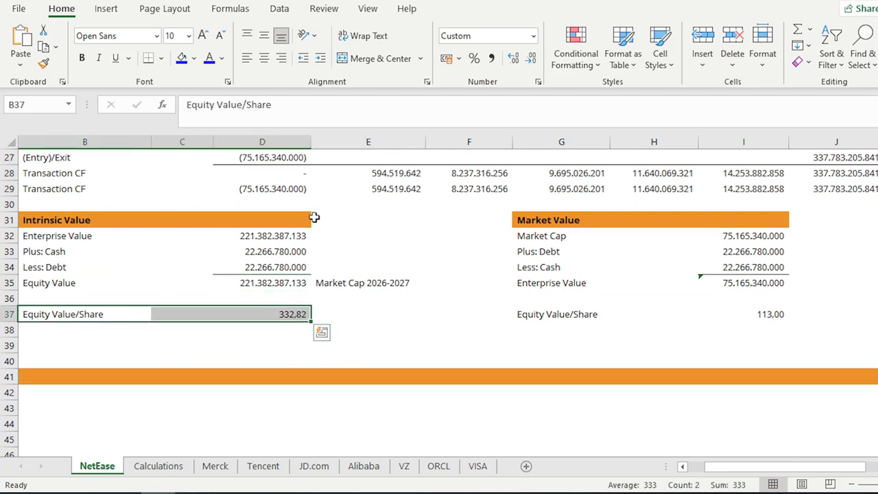
pyautogui.moveTo(562, 310); pyautogui.dragTo(662, 315)
# - Set Growth EBIT to 5% and select the intrinsic and market value figures to compare them
pyautogui.scroll(7, 519, 328)
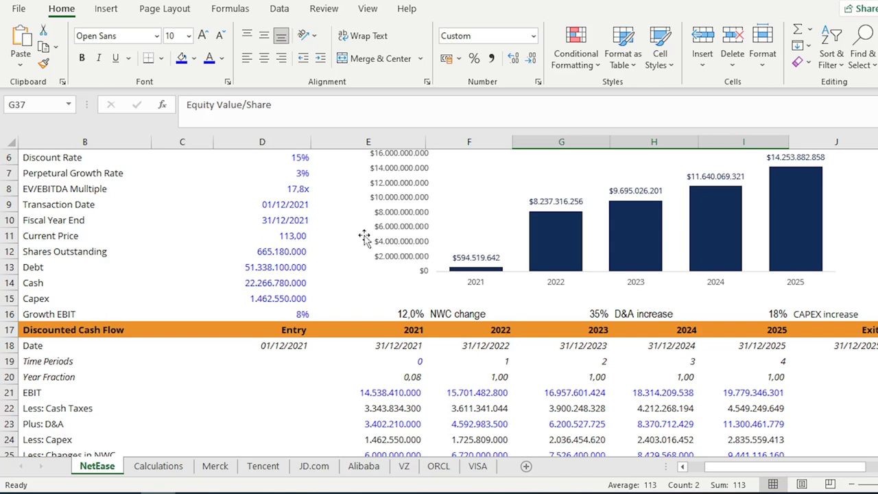
pyautogui.scroll(2, 366, 233)
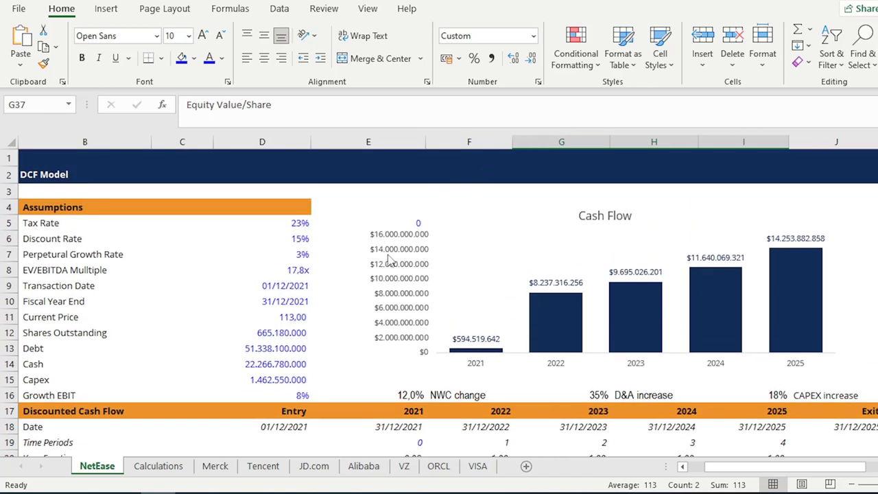
pyautogui.click(287, 389)
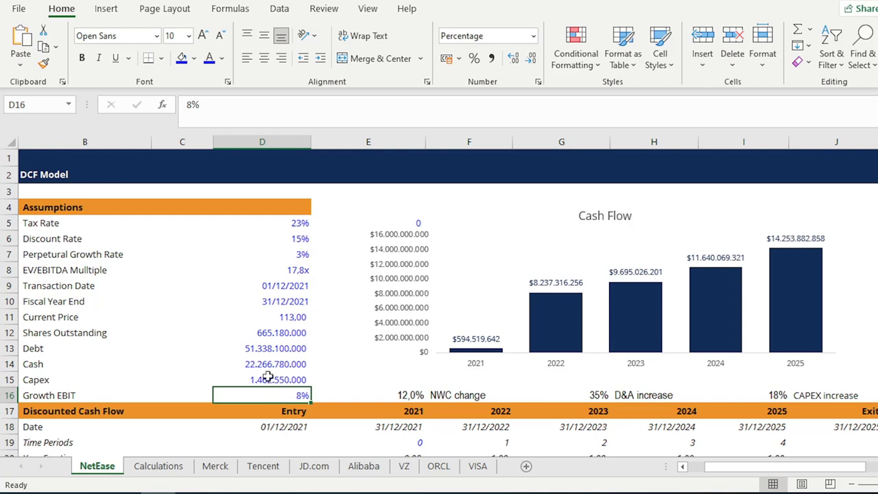
pyautogui.write('5')
pyautogui.press('Return')
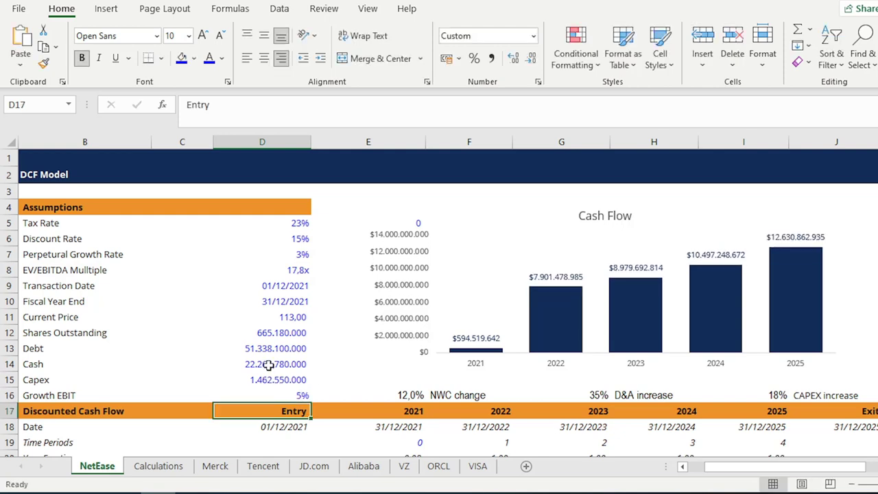
pyautogui.scroll(-7, 268, 302)
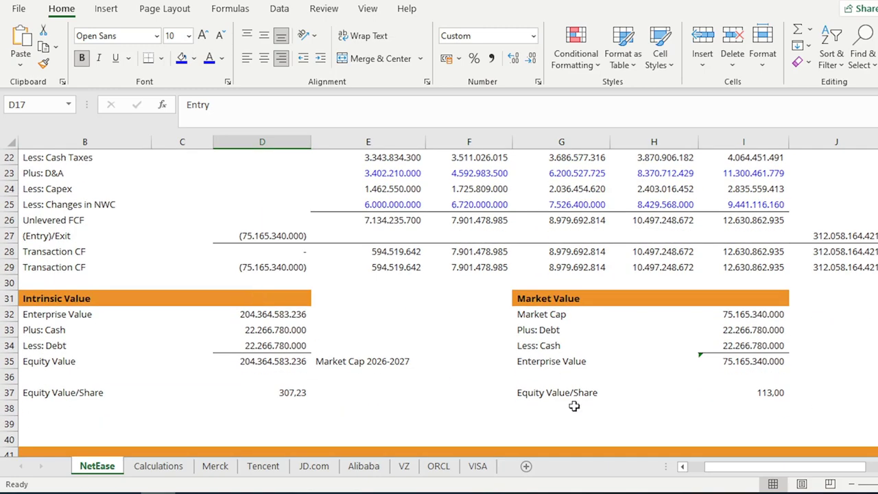
pyautogui.moveTo(794, 397); pyautogui.dragTo(247, 312)
# - Set Growth EBIT to 15% and compare the intrinsic and market value figures again
pyautogui.scroll(6, 250, 322)
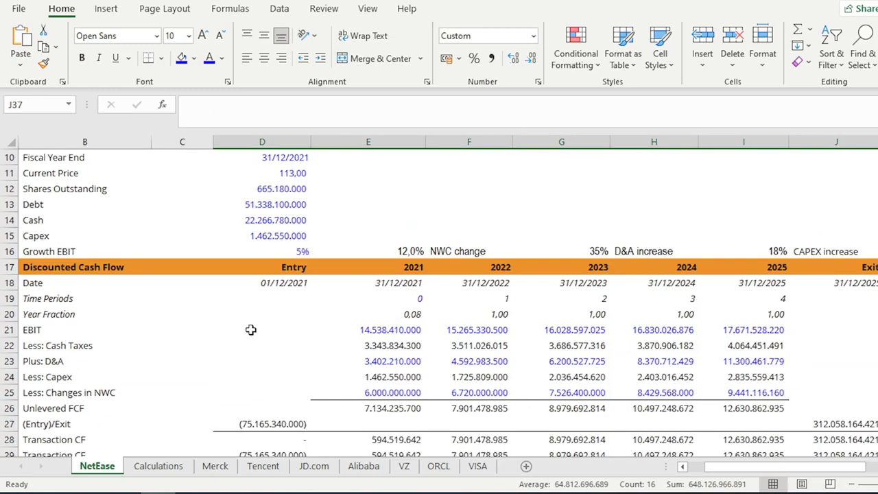
pyautogui.click(284, 343)
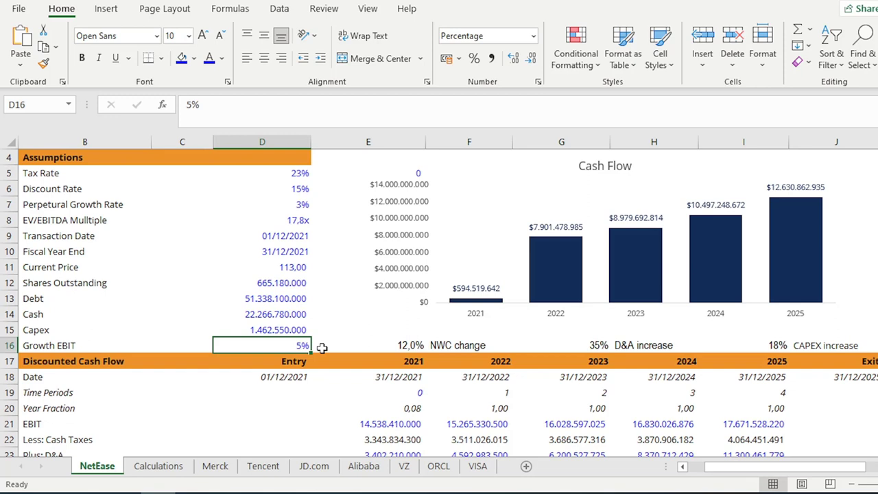
pyautogui.write('15')
pyautogui.press('Return')
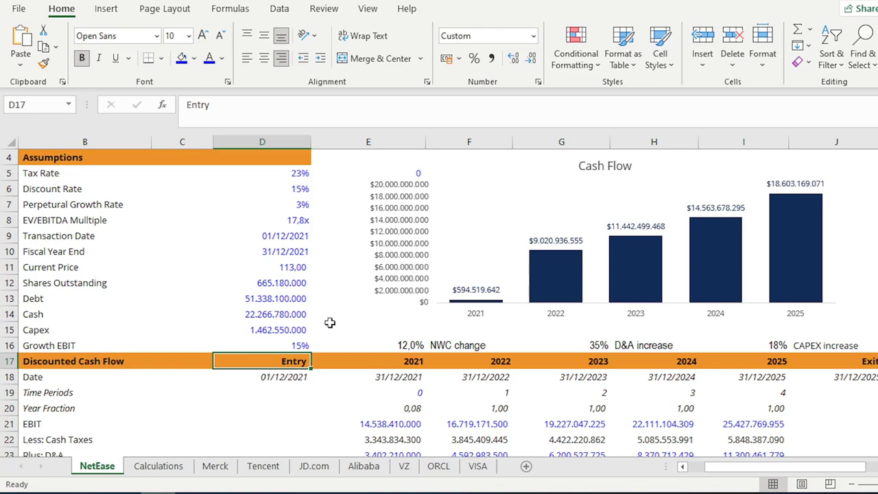
pyautogui.scroll(-6, 330, 322)
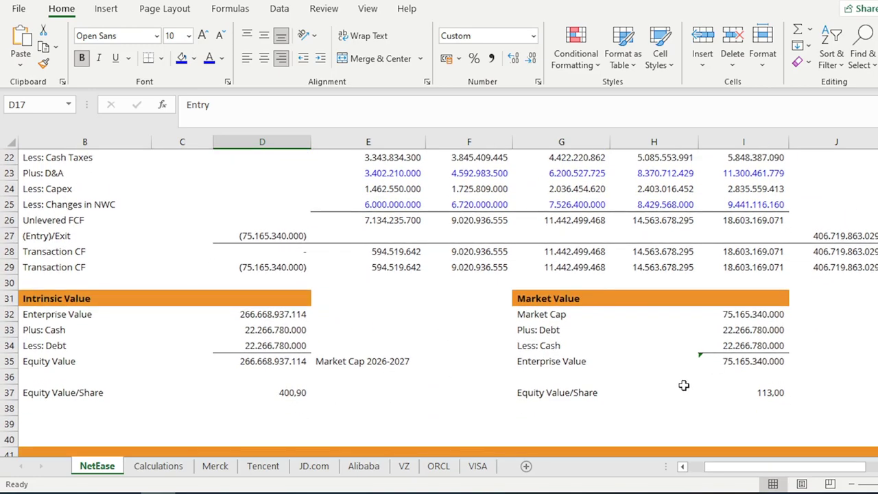
pyautogui.moveTo(770, 392); pyautogui.dragTo(254, 310)
# - Set Growth EBIT back to 8% in the assumptions
pyautogui.scroll(4, 356, 377)
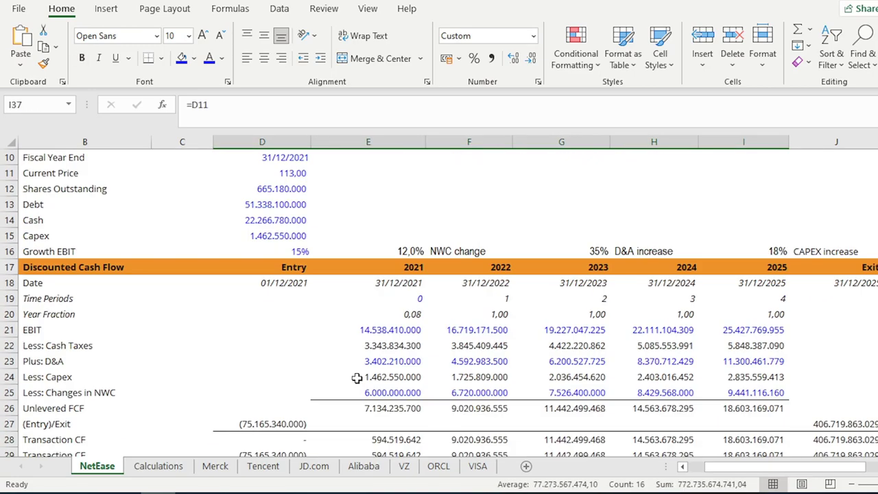
pyautogui.scroll(2, 357, 378)
pyautogui.click(274, 344)
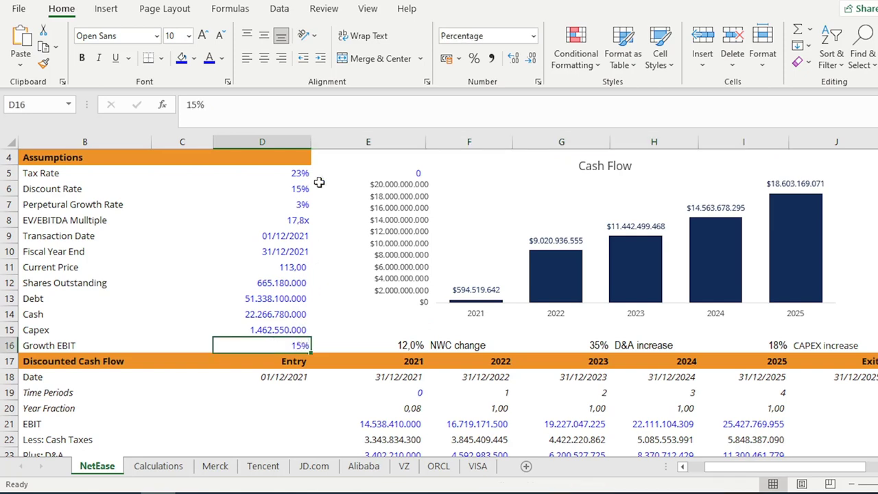
pyautogui.write('8')
pyautogui.press('Return')
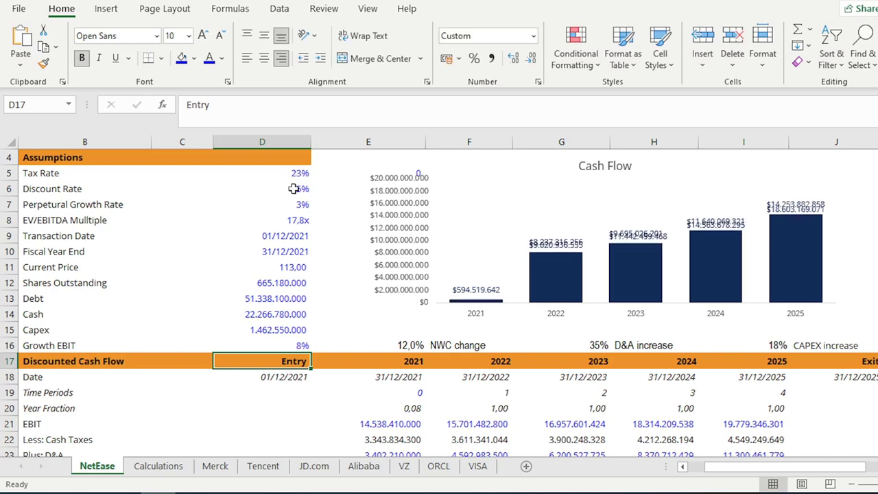
# - Set the discount rate to 25% and review its effect on the intrinsic value against the market value
pyautogui.click(302, 189)
pyautogui.write('25')
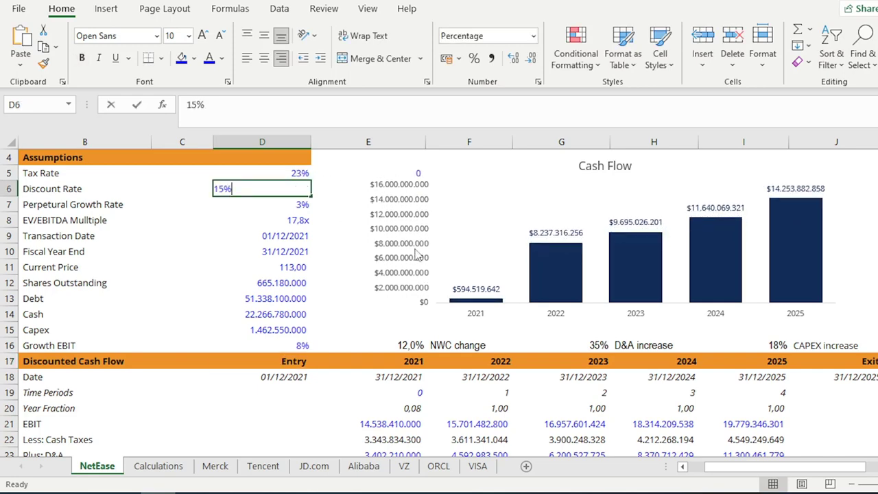
pyautogui.press('Return')
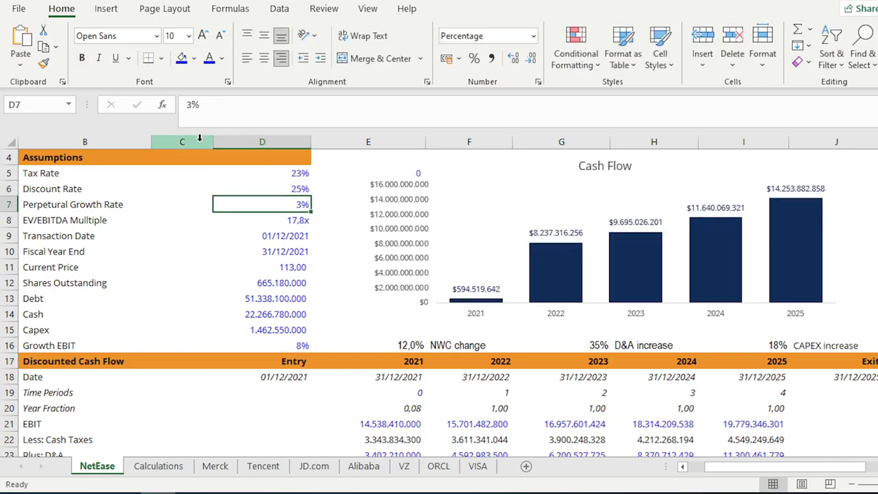
pyautogui.scroll(-6, 261, 230)
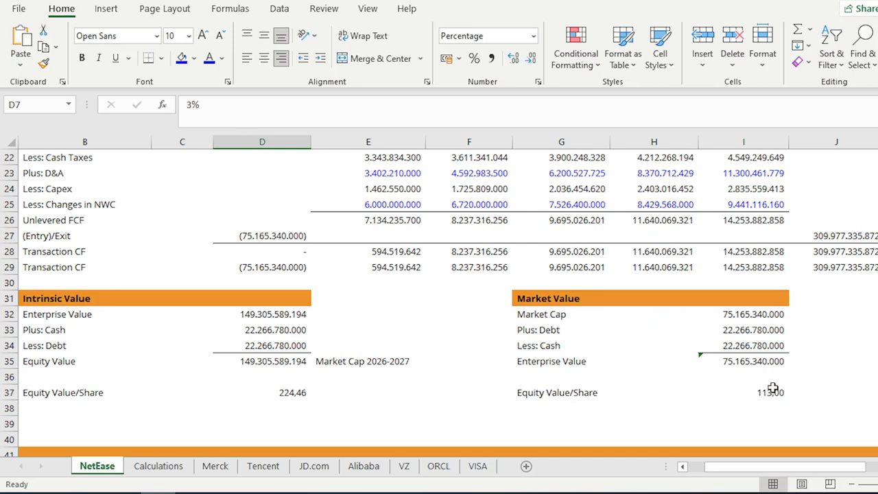
pyautogui.moveTo(770, 391); pyautogui.dragTo(284, 314)
pyautogui.scroll(2, 283, 320)
pyautogui.scroll(5, 282, 320)
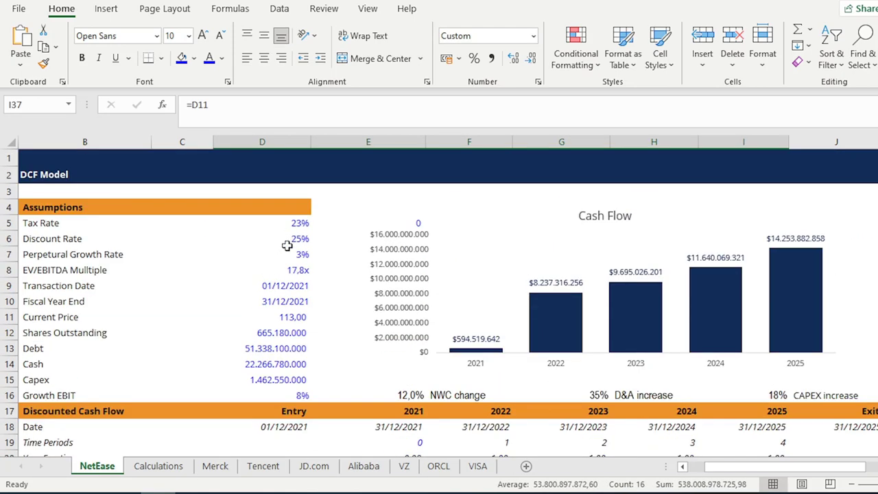
pyautogui.scroll(-4, 287, 246)
pyautogui.scroll(-2, 287, 246)
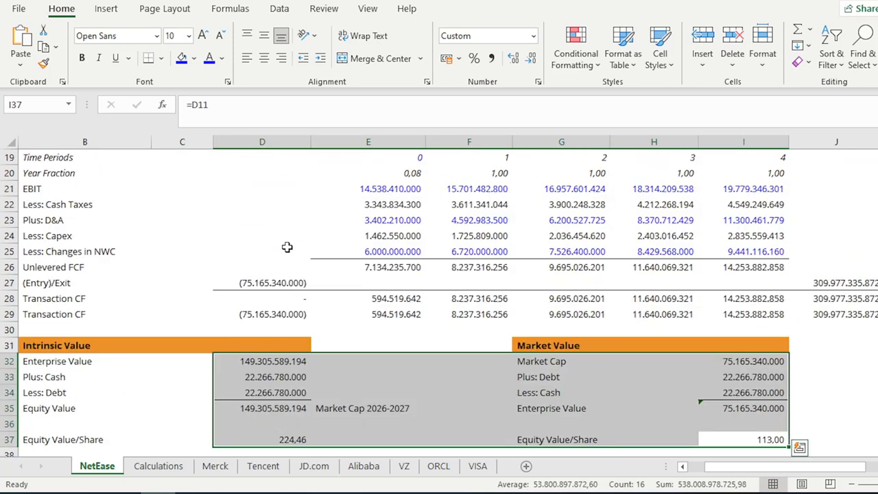
pyautogui.click(218, 203)
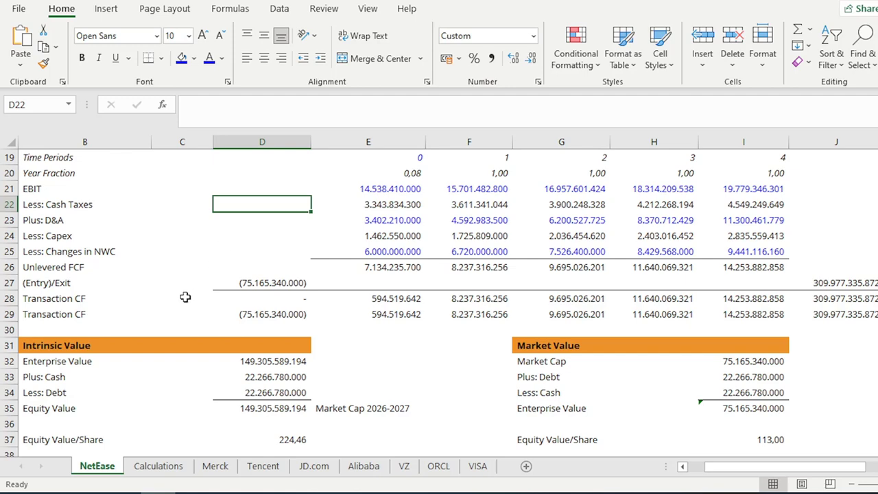
pyautogui.scroll(4, 183, 296)
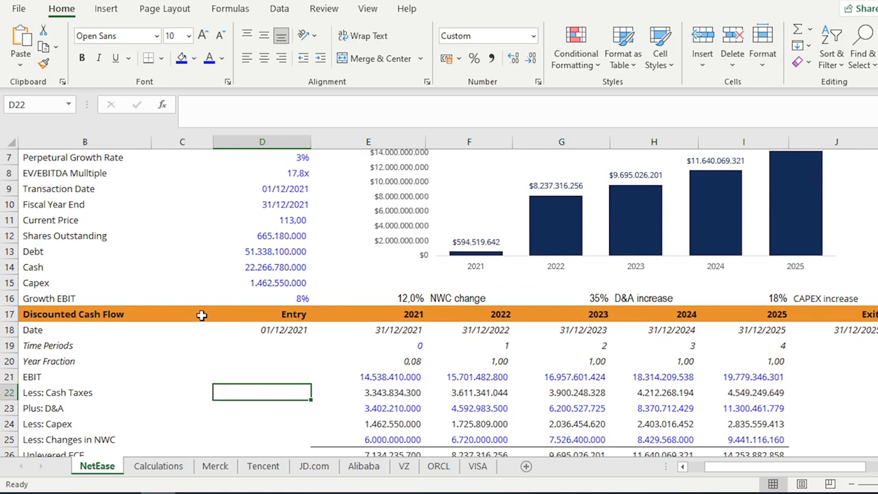